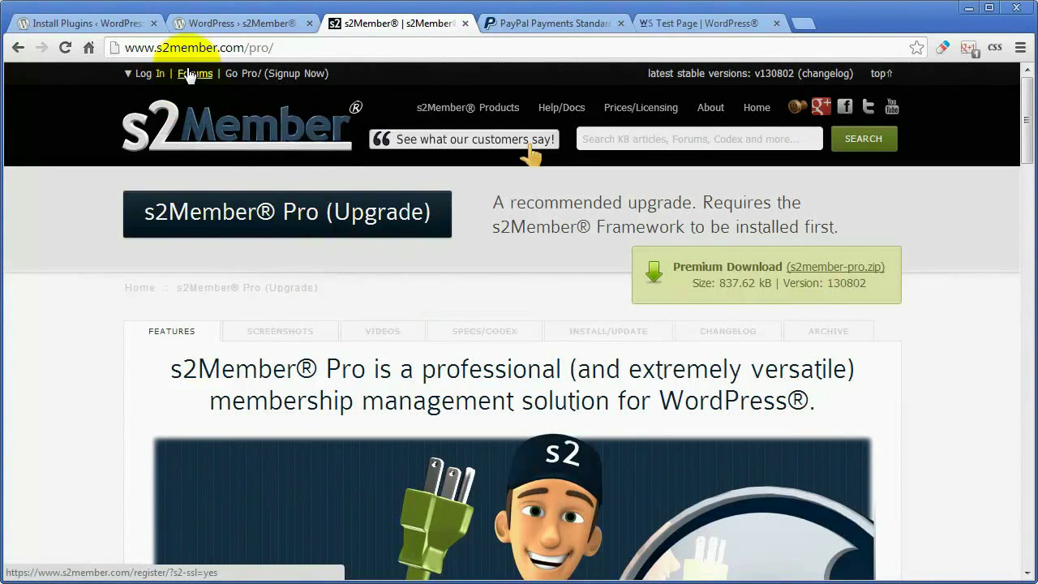
# Open the Forums Free Registration page, scroll through its sign-up form, and browse the Help/Docs menu.
pyautogui.click(196, 74)
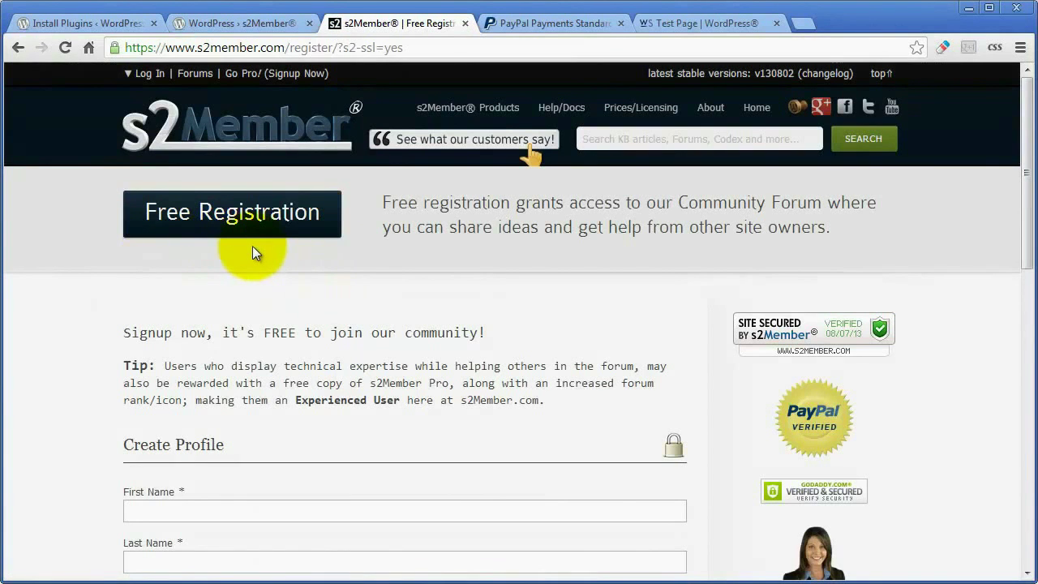
pyautogui.scroll(-2, 330, 260)
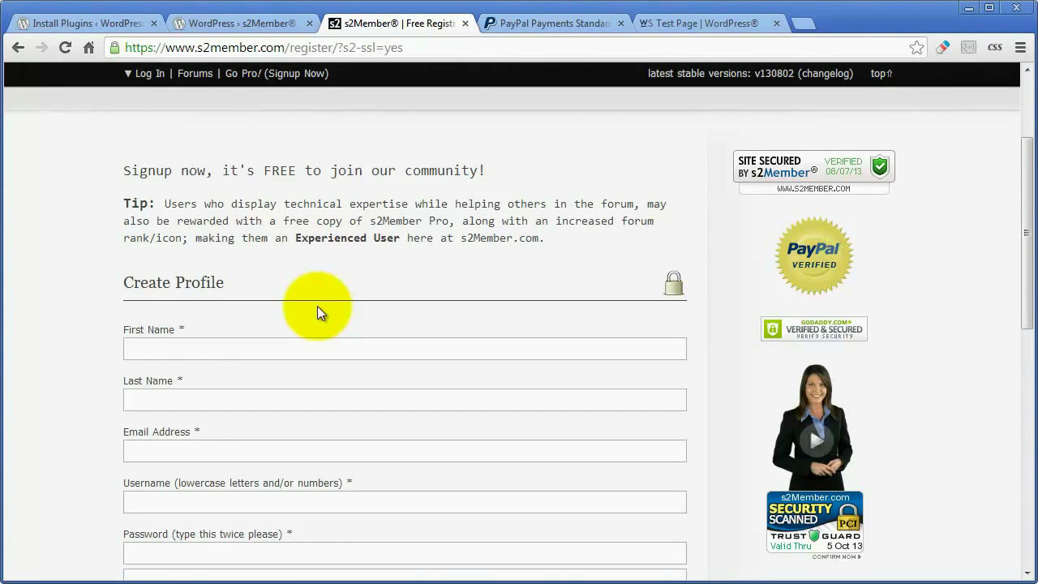
pyautogui.scroll(-2, 317, 306)
pyautogui.scroll(4, 317, 306)
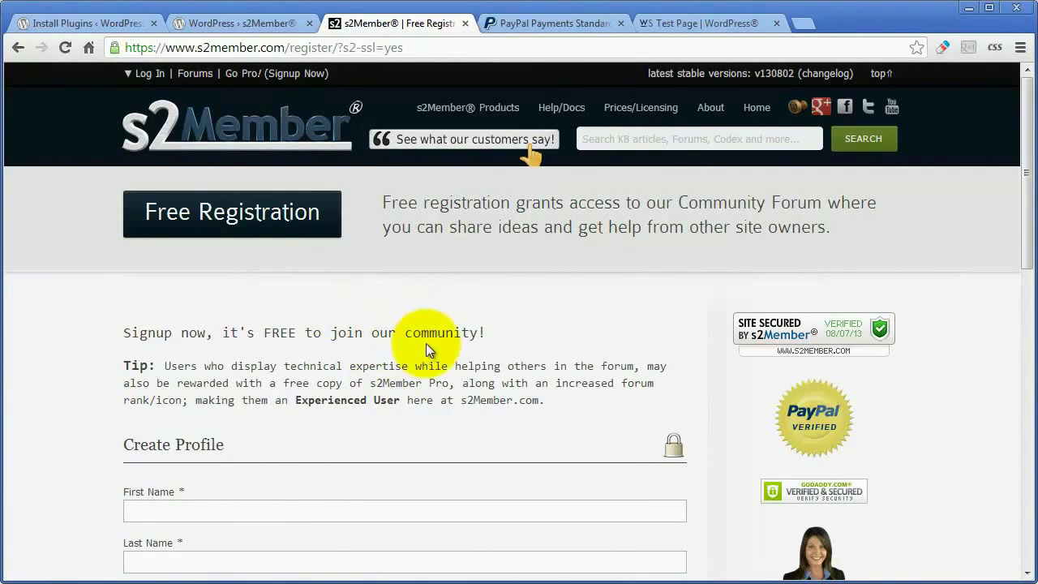
pyautogui.moveTo(564, 109)
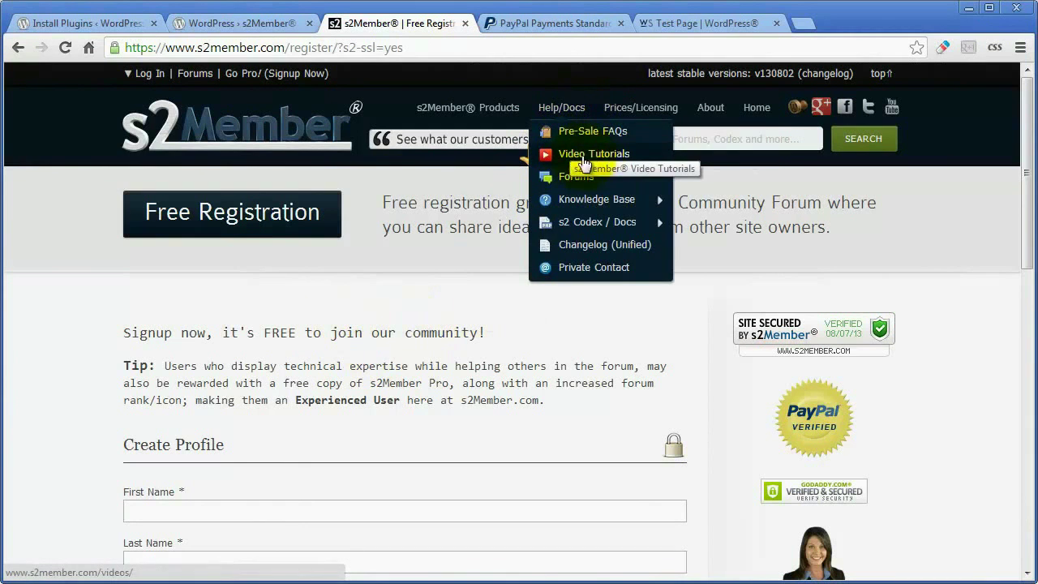
pyautogui.moveTo(586, 201)
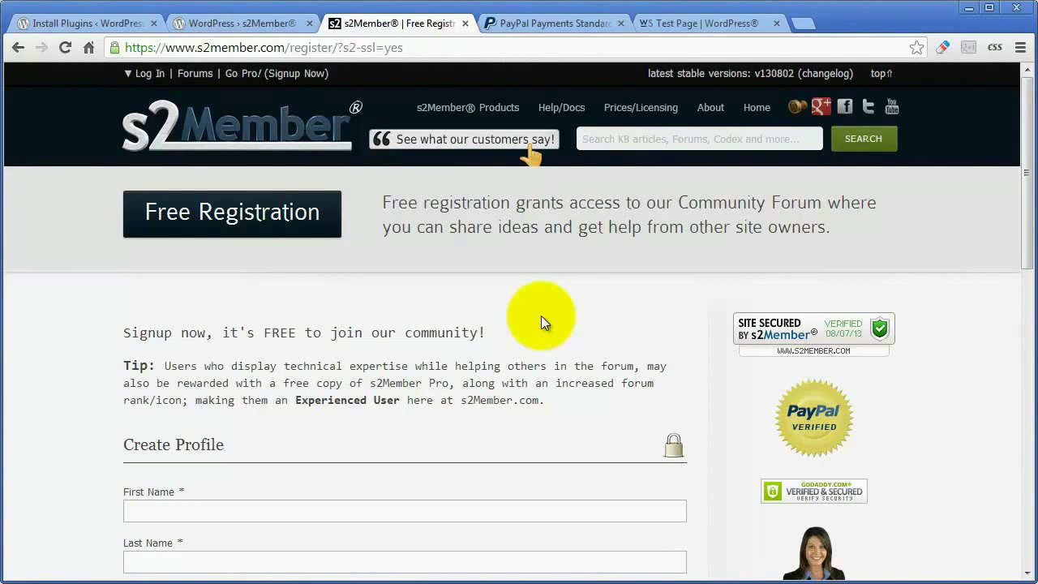
# Look over the PayPal Payments Standard page, then return to WordPress's Install Plugins screen.
pyautogui.click(536, 26)
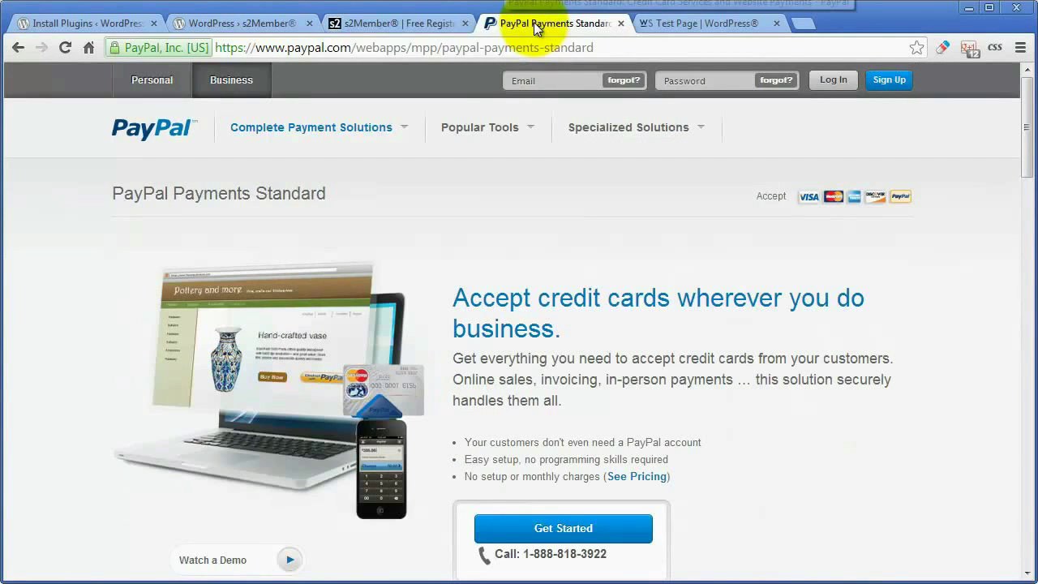
pyautogui.moveTo(317, 129)
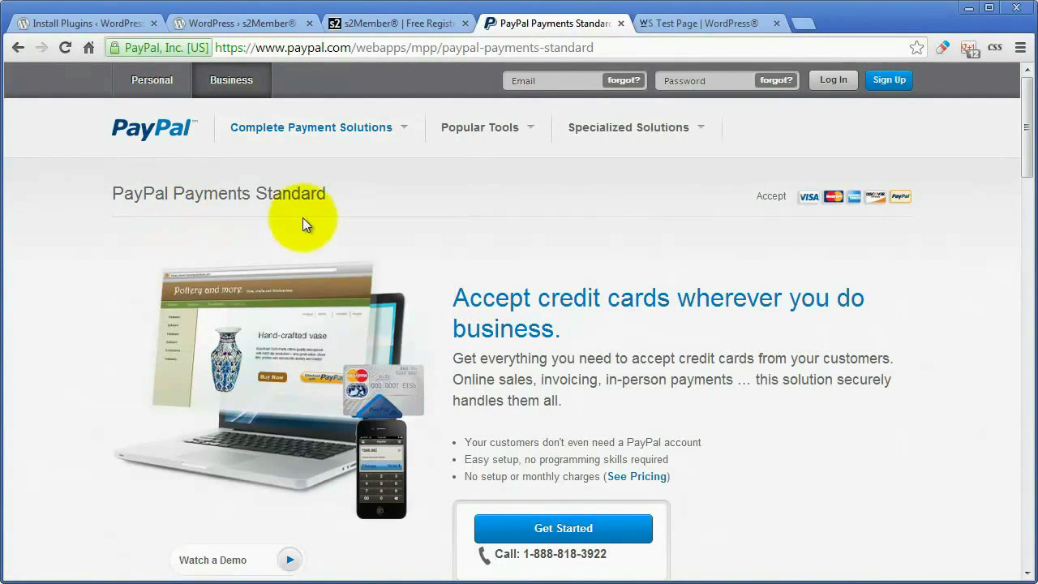
pyautogui.click(122, 26)
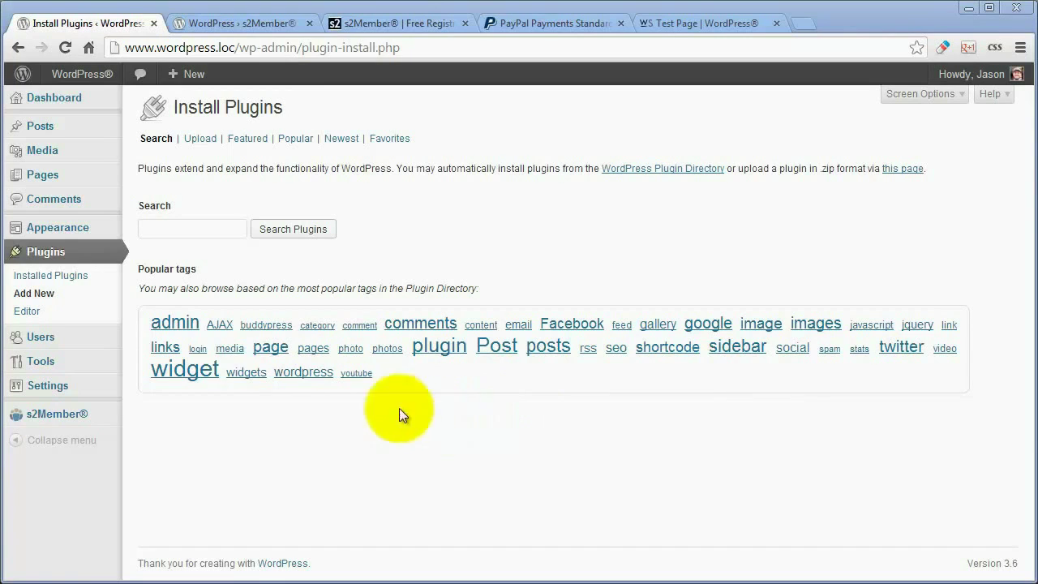
# Search plugins for 's2member' and inspect the already-installed s2Member Framework result.
pyautogui.click(181, 229)
pyautogui.click(191, 245)
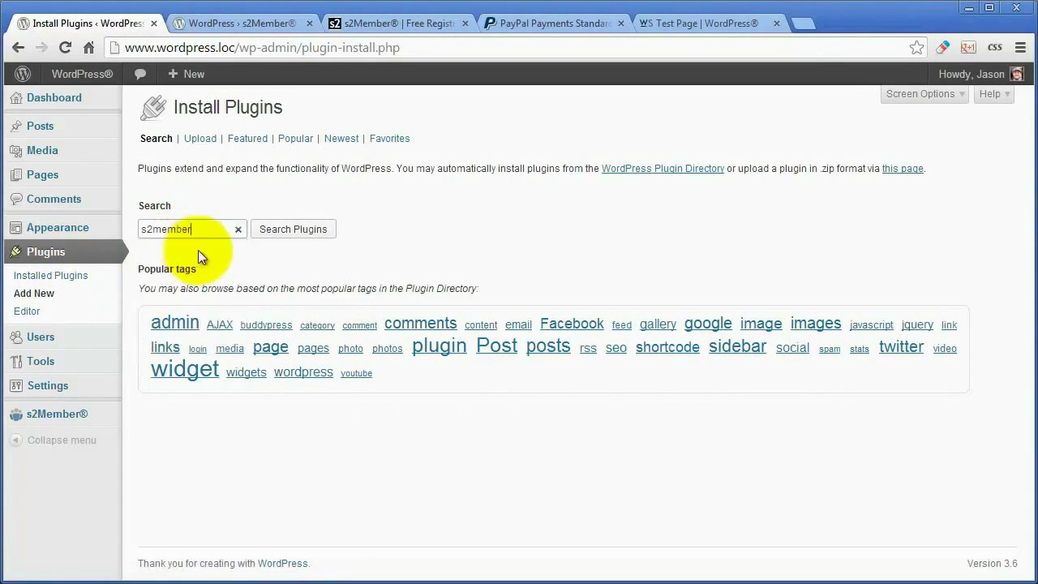
pyautogui.click(279, 234)
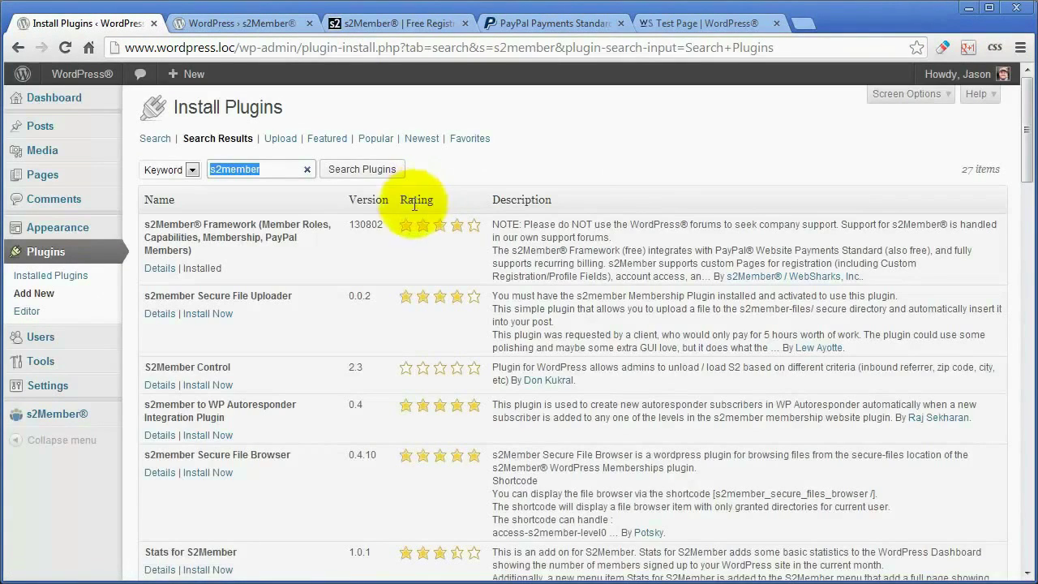
pyautogui.scroll(-1, 349, 244)
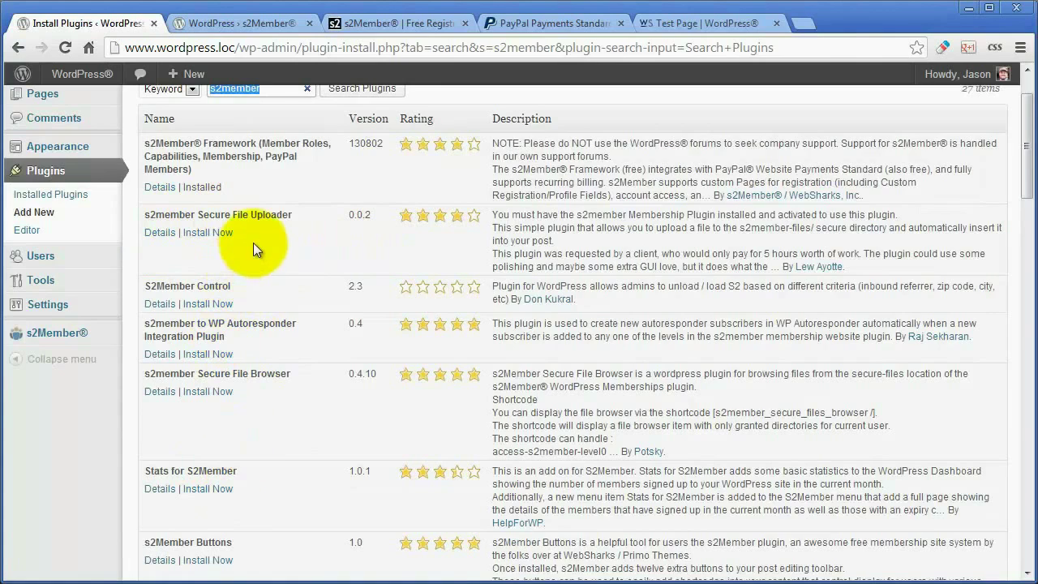
pyautogui.scroll(1, 254, 267)
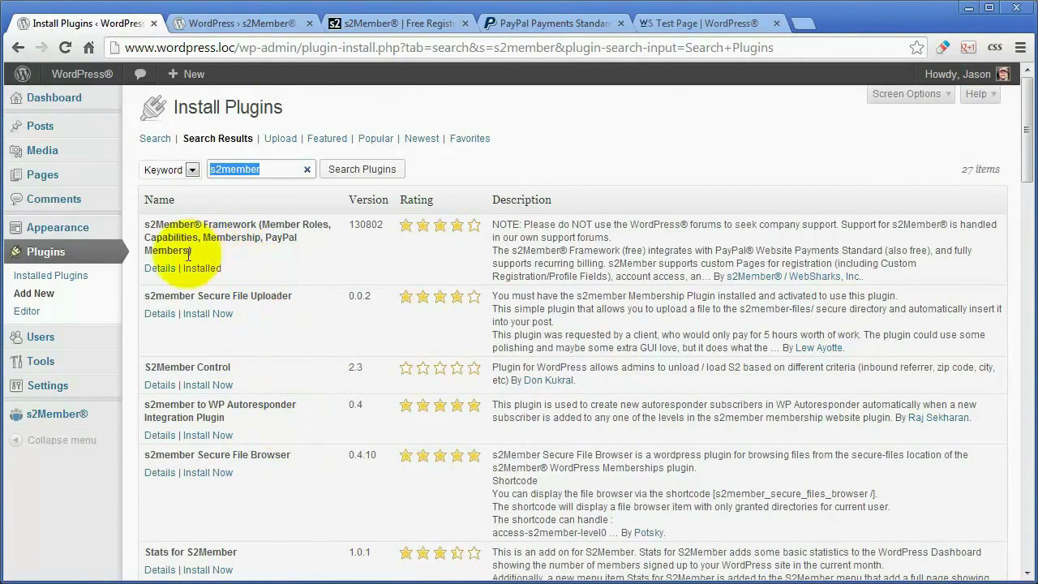
pyautogui.moveTo(192, 251); pyautogui.dragTo(143, 218)
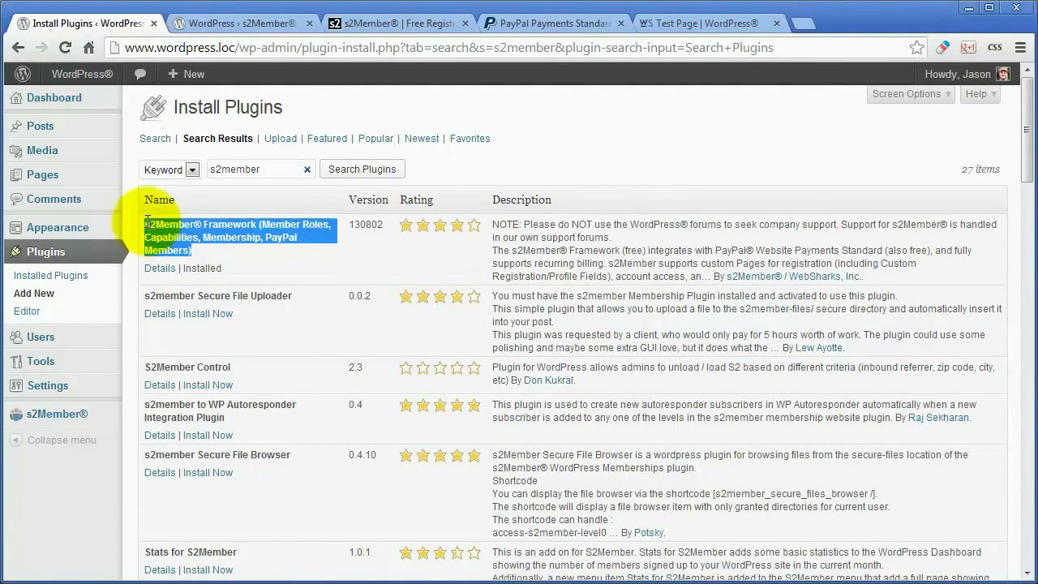
pyautogui.click(227, 241)
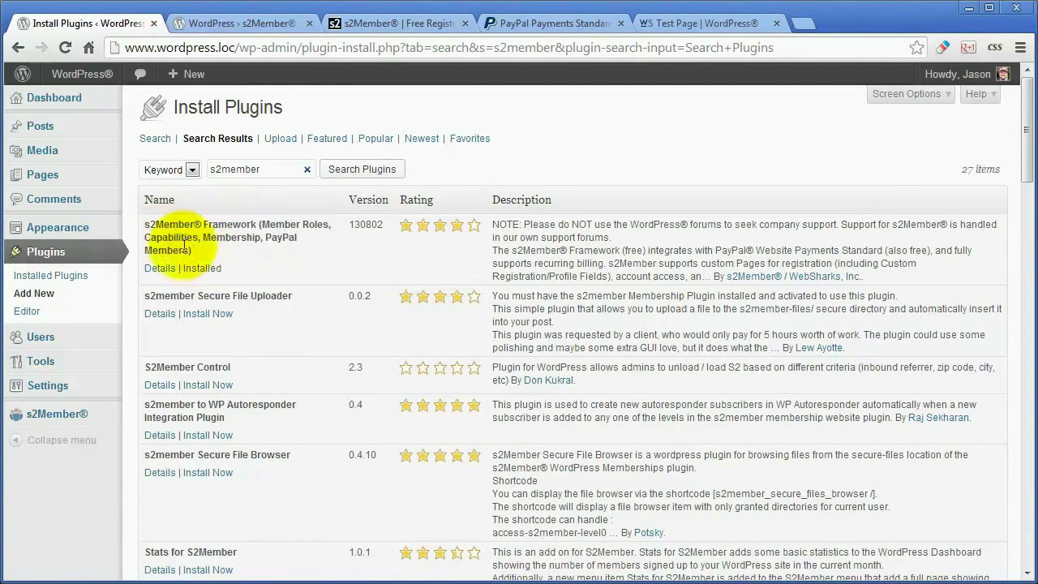
# Go to Plugins and open the s2Member Quick-Start Guide.
pyautogui.click(45, 252)
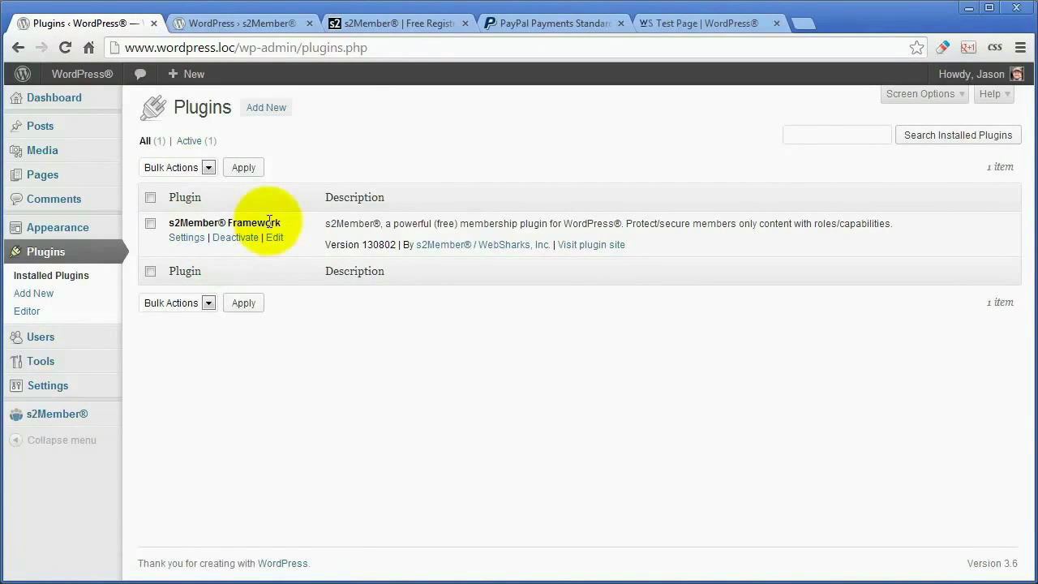
pyautogui.moveTo(60, 414)
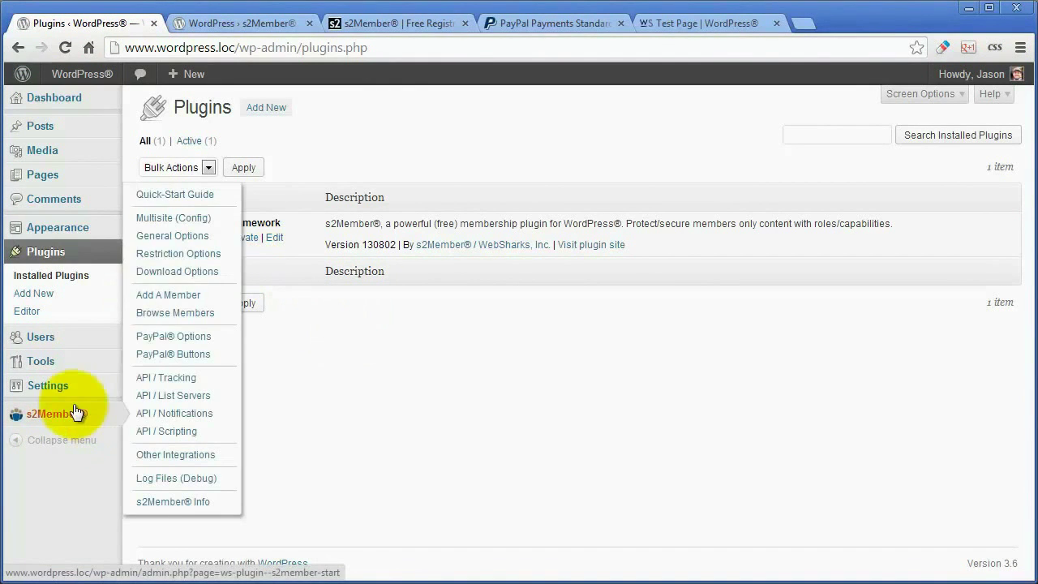
pyautogui.click(150, 194)
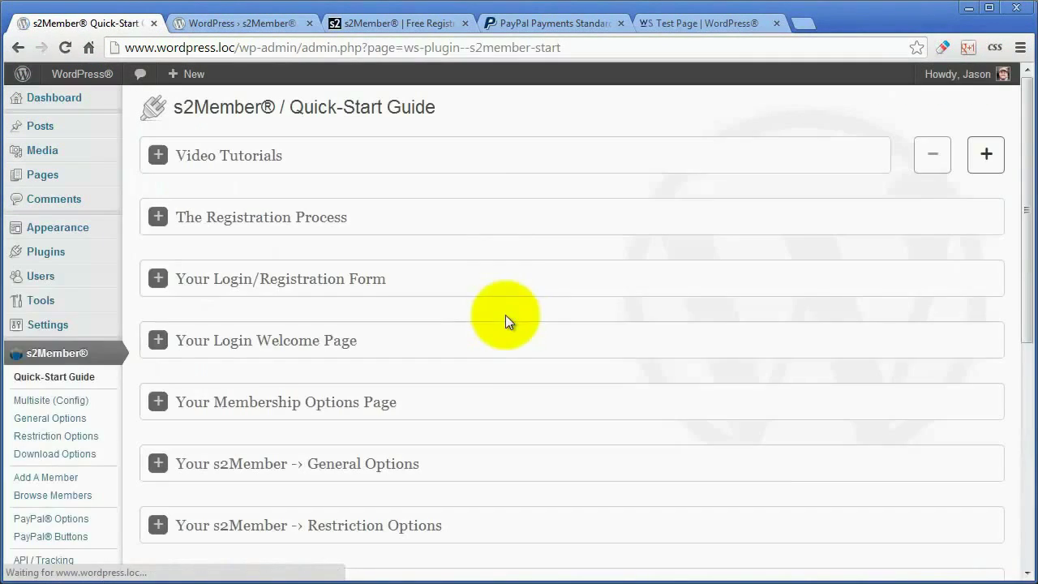
pyautogui.scroll(-5, 405, 271)
pyautogui.scroll(5, 394, 350)
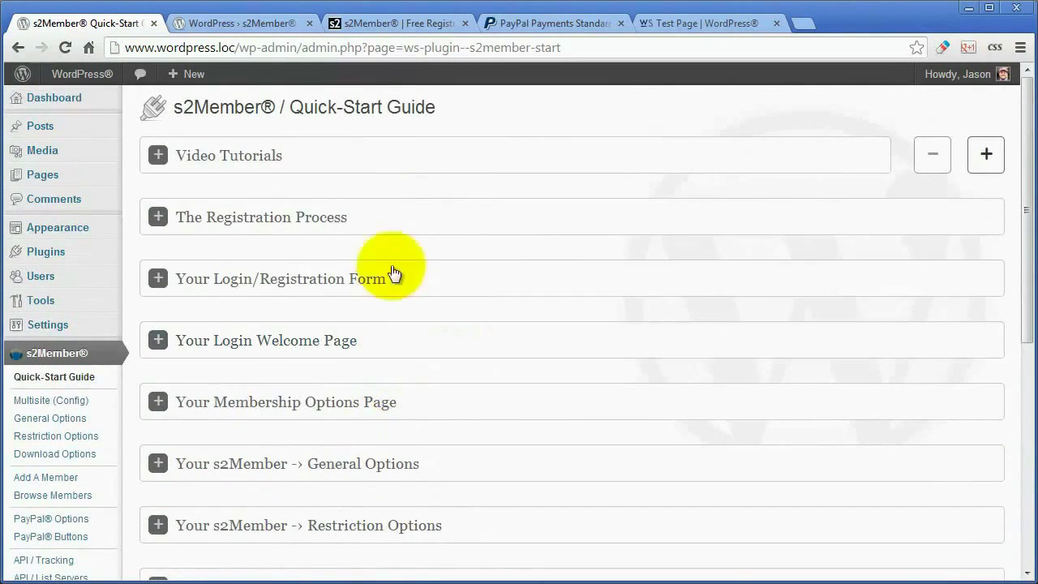
# Expand and collapse the Your Login/Registration Form section, then scroll through the guide.
pyautogui.click(393, 278)
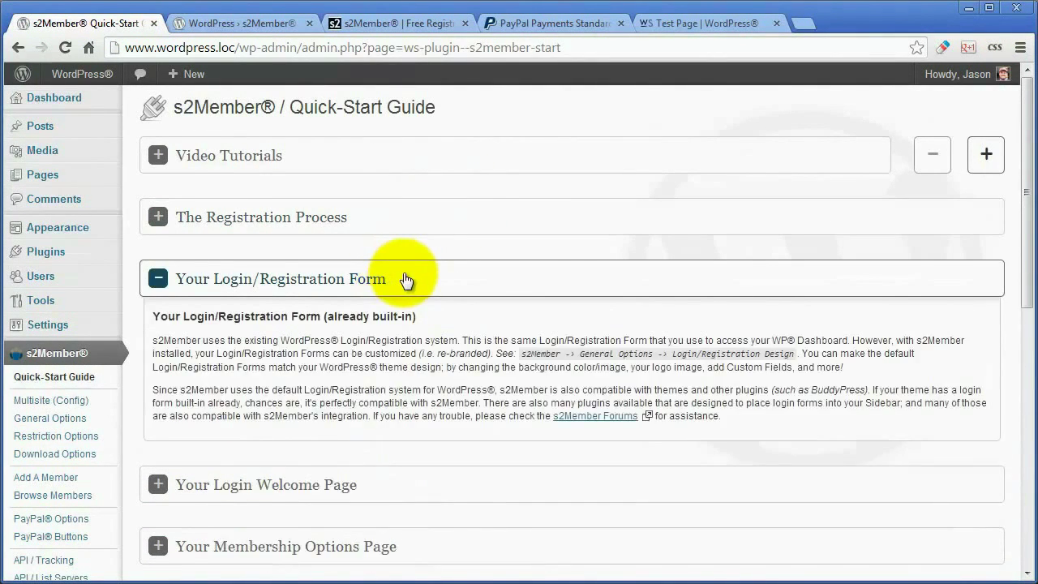
pyautogui.click(409, 279)
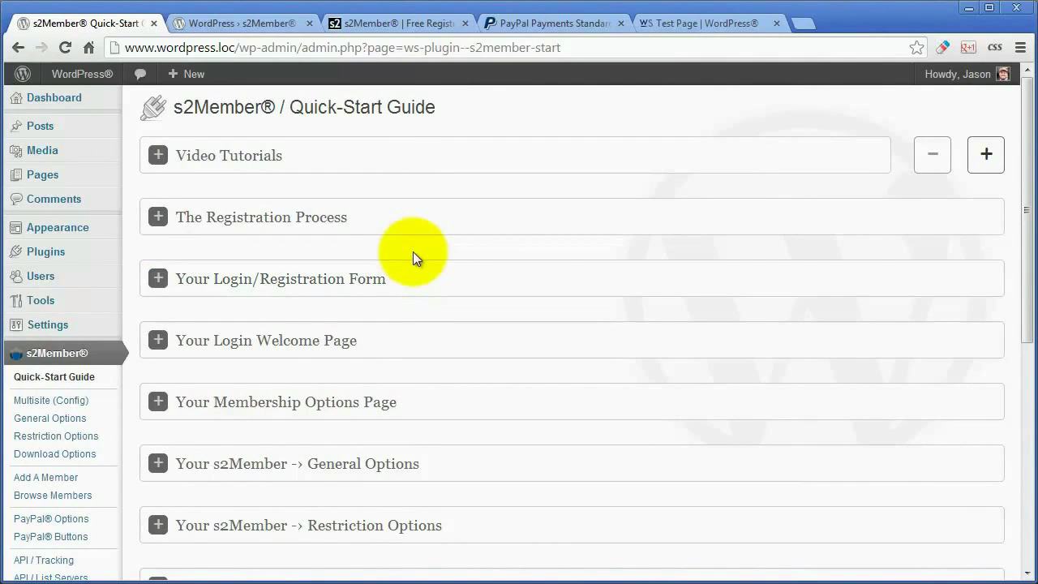
pyautogui.scroll(-1, 412, 258)
pyautogui.scroll(-3, 373, 389)
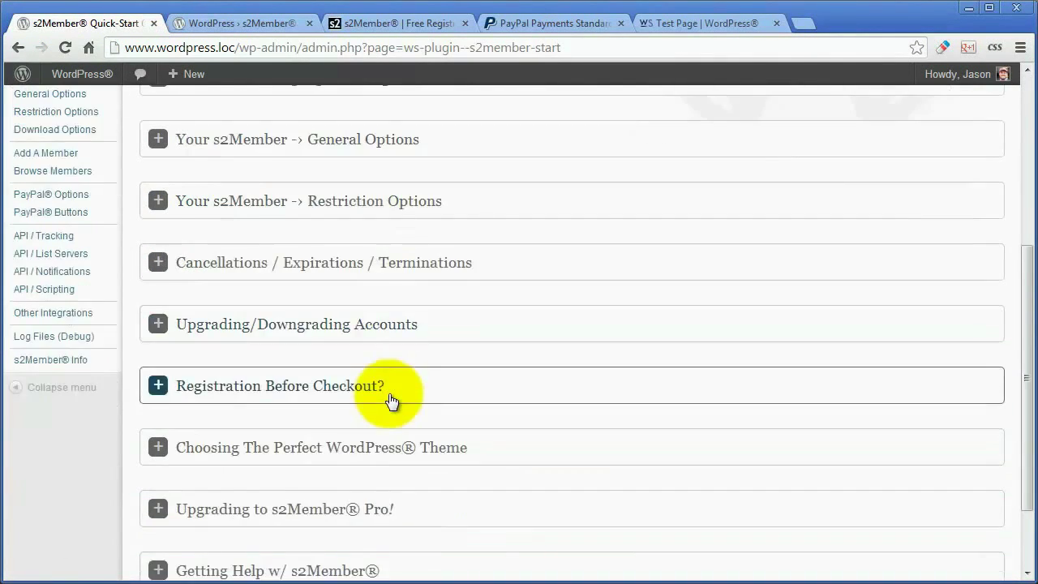
pyautogui.scroll(5, 393, 400)
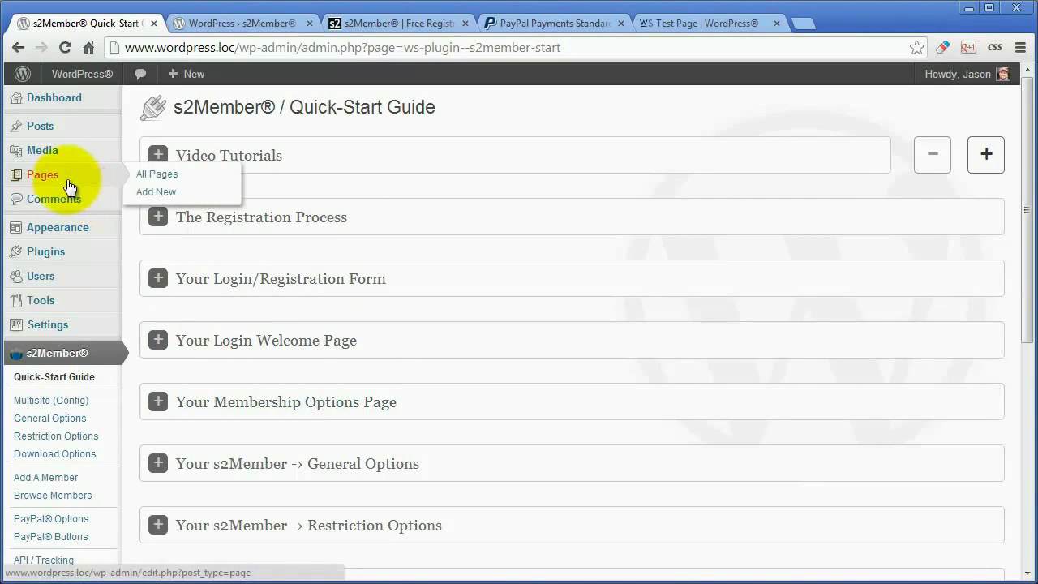
# Publish a new page titled 'Login Welcome Page' with body text 'login welcome page.'.
pyautogui.moveTo(73, 185)
pyautogui.click(159, 191)
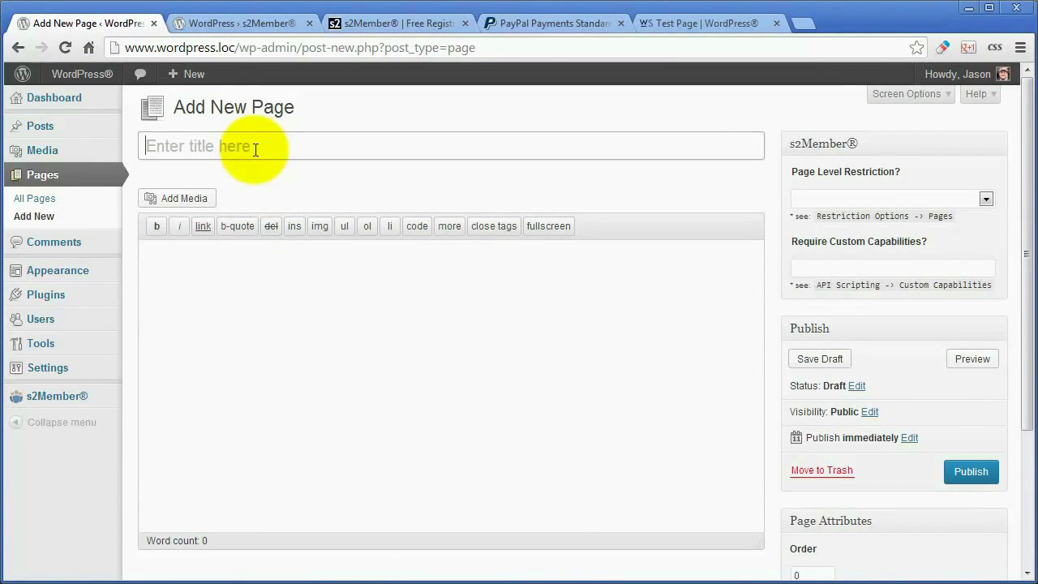
pyautogui.write('Login Welcome Page')
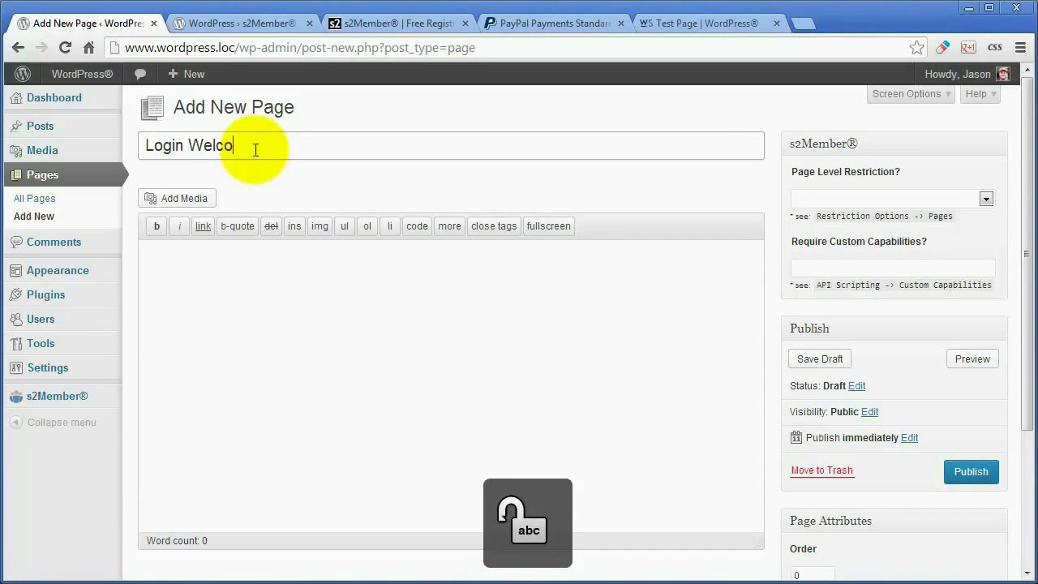
pyautogui.click(271, 318)
pyautogui.write('login welcome page')
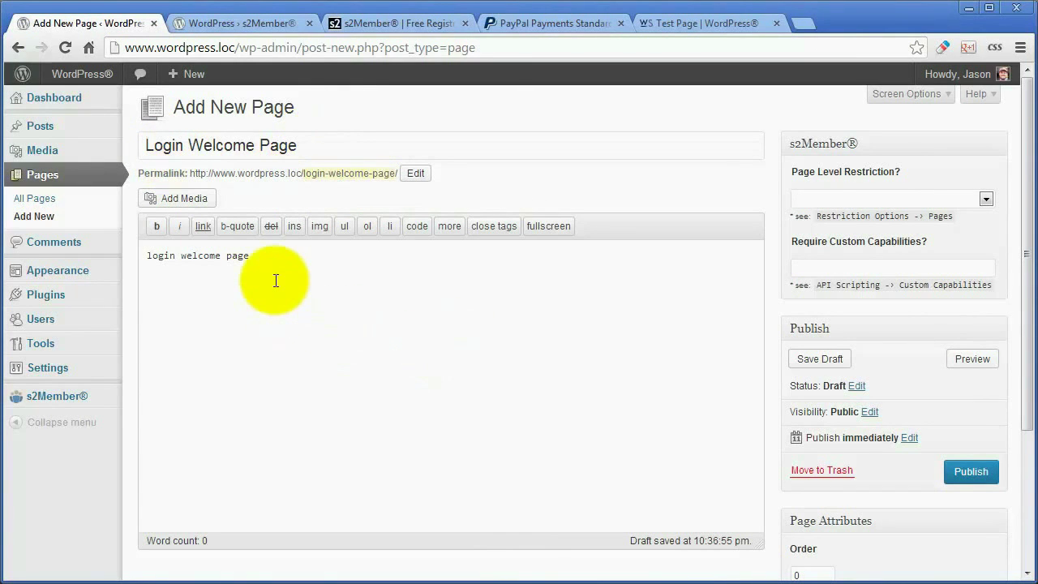
pyautogui.write('.')
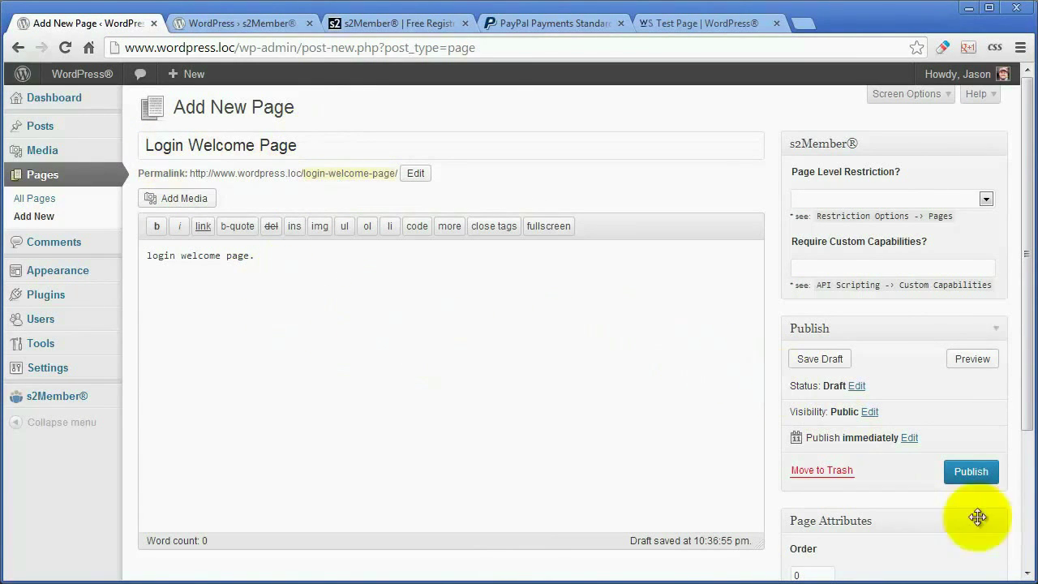
pyautogui.click(950, 473)
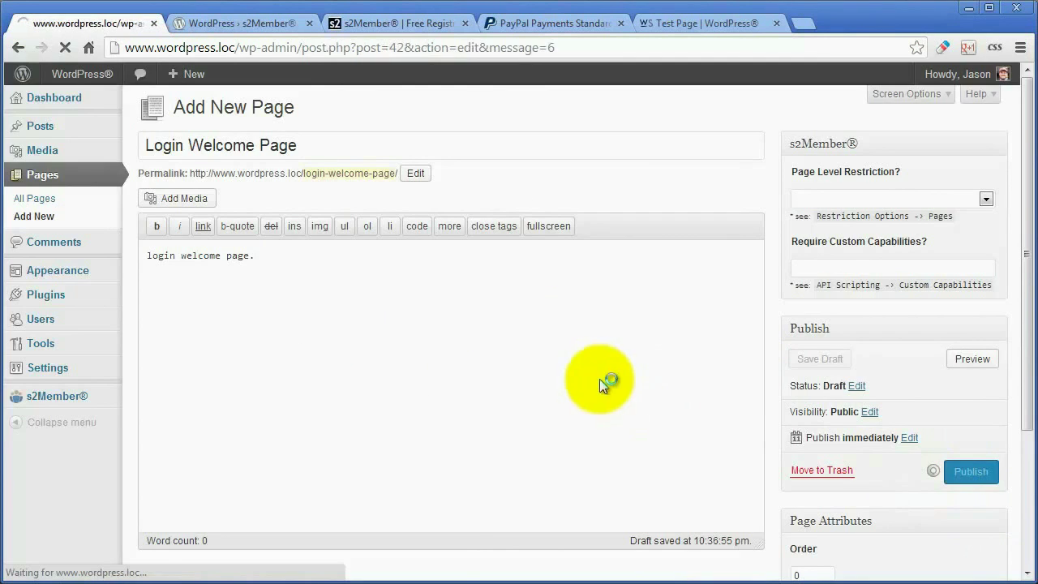
# Start another new page titled 'Membership Options Page' and begin its body text with 'Fi'.
pyautogui.click(34, 217)
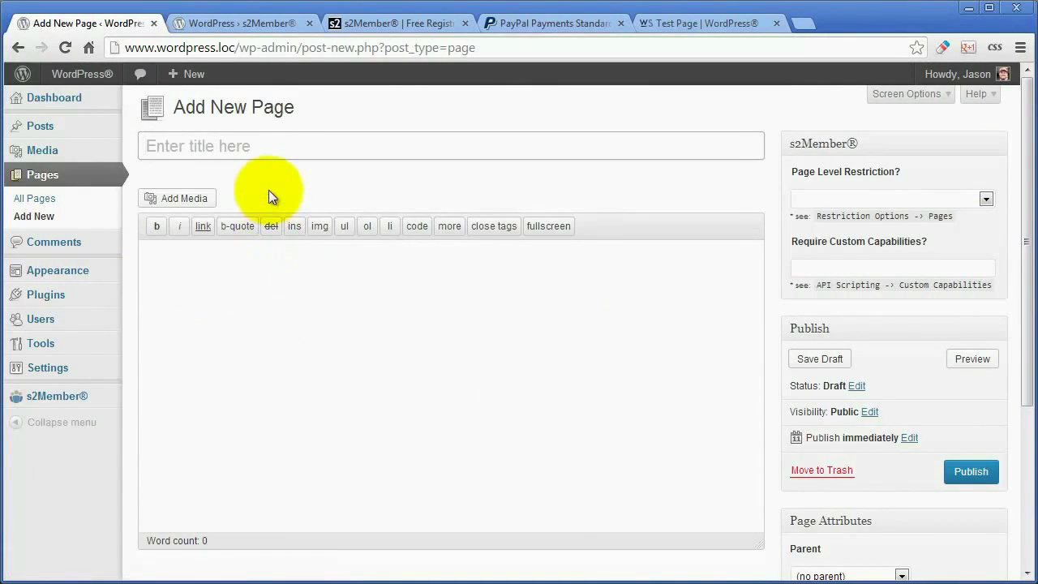
pyautogui.write('Membership Options Page')
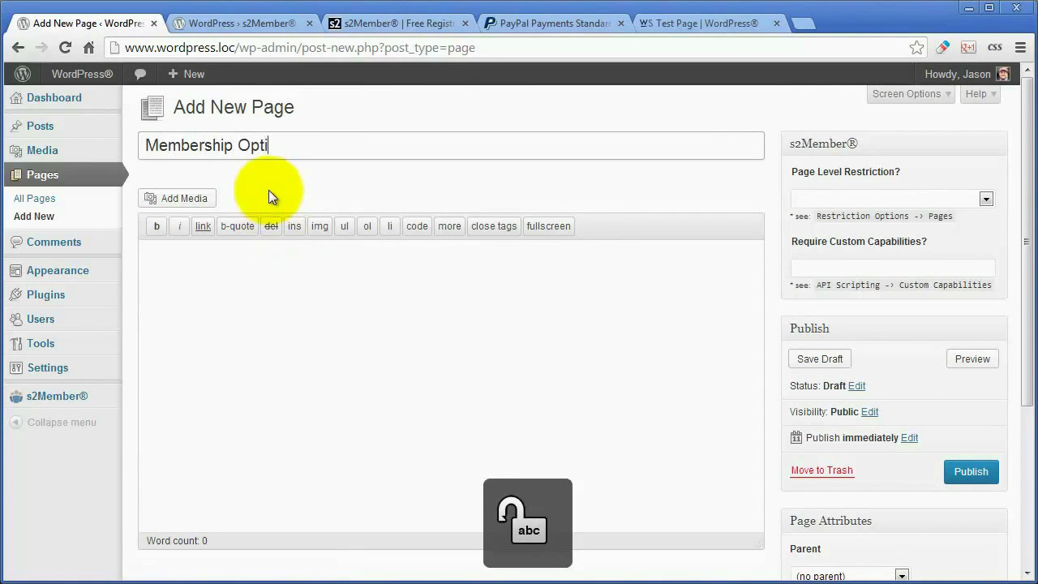
pyautogui.click(268, 317)
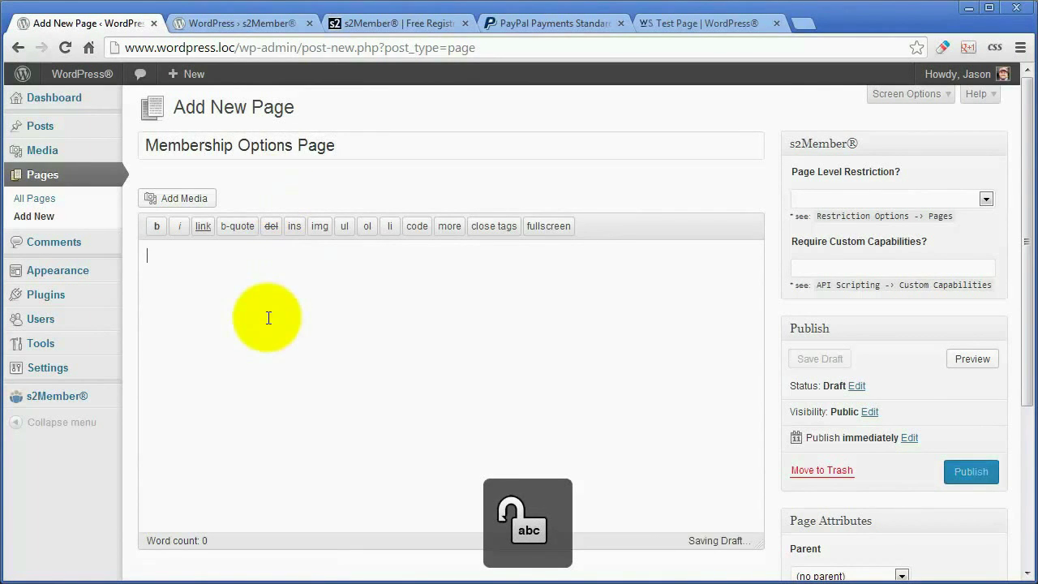
pyautogui.write('Fi')
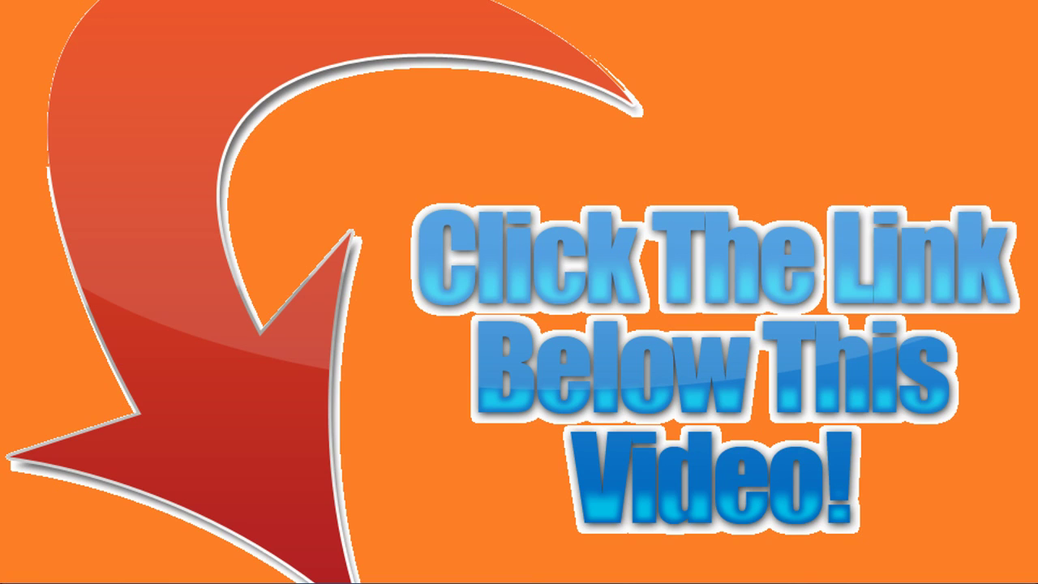